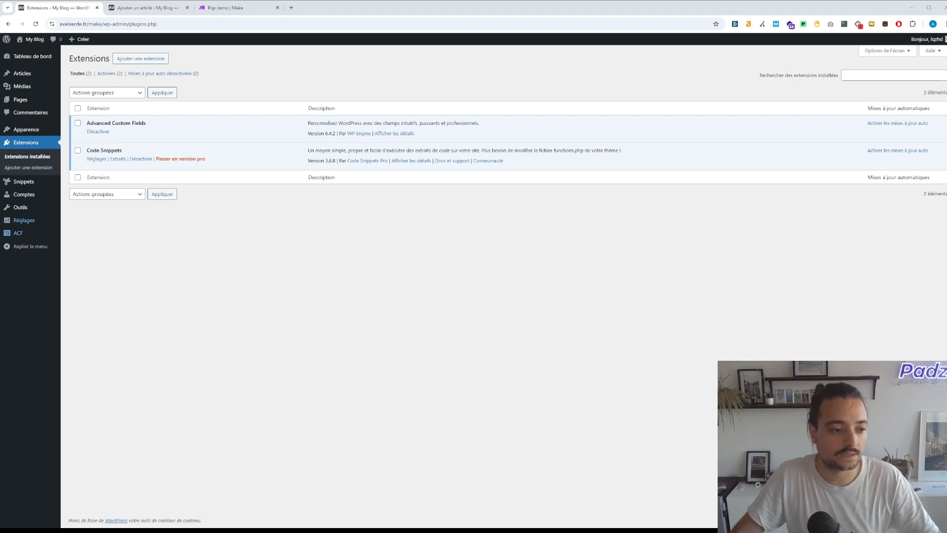
Step: Open the Pop field group in ACF and review the pop field's type, name and message along with the group's other settings
left_click(17, 233)
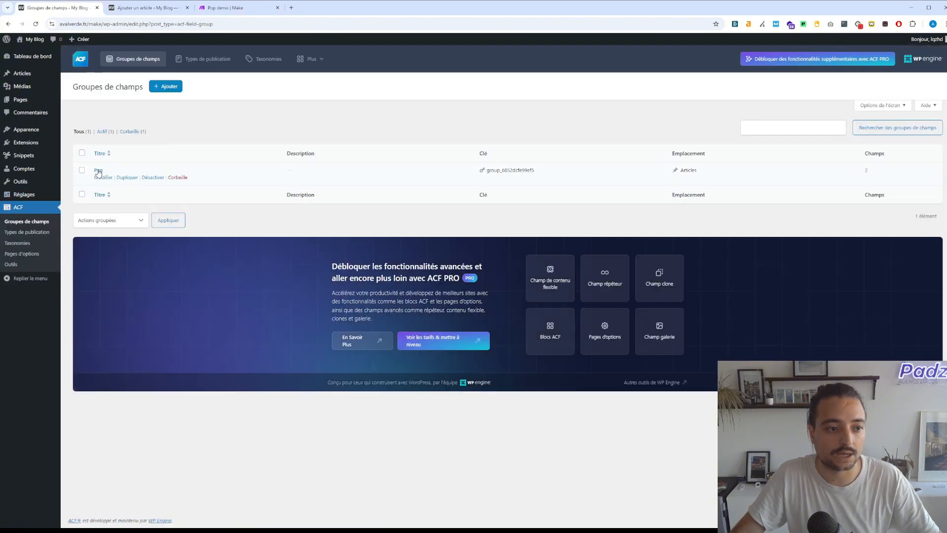
left_click(98, 171)
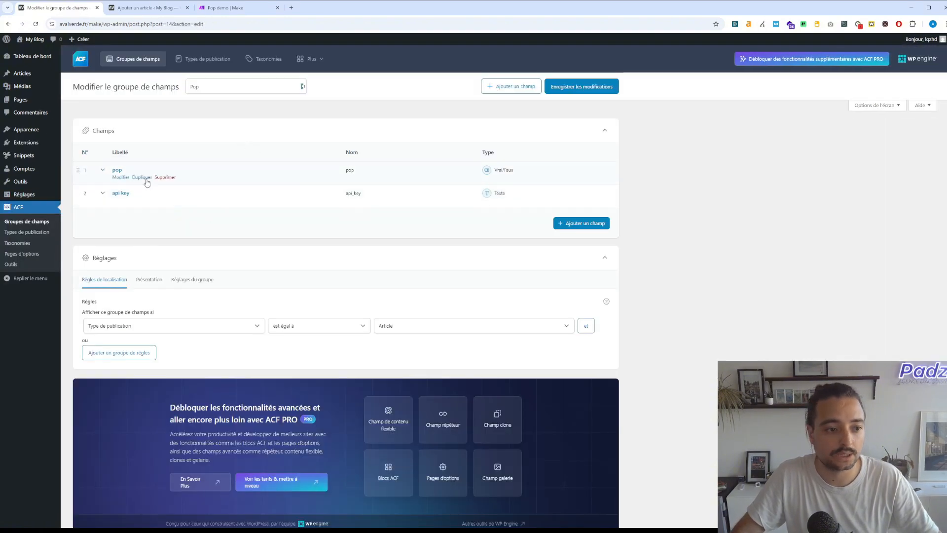
left_click(114, 172)
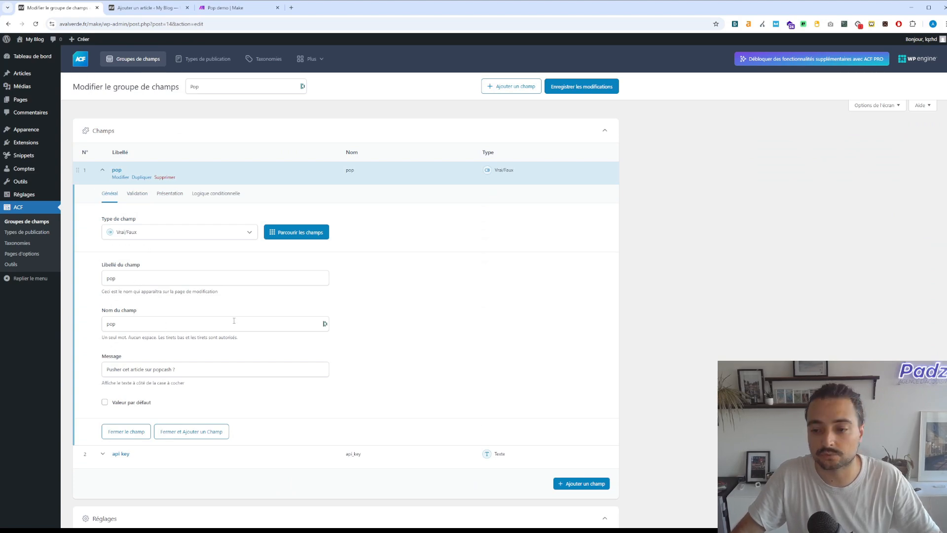
left_click_drag(177, 370, 103, 372)
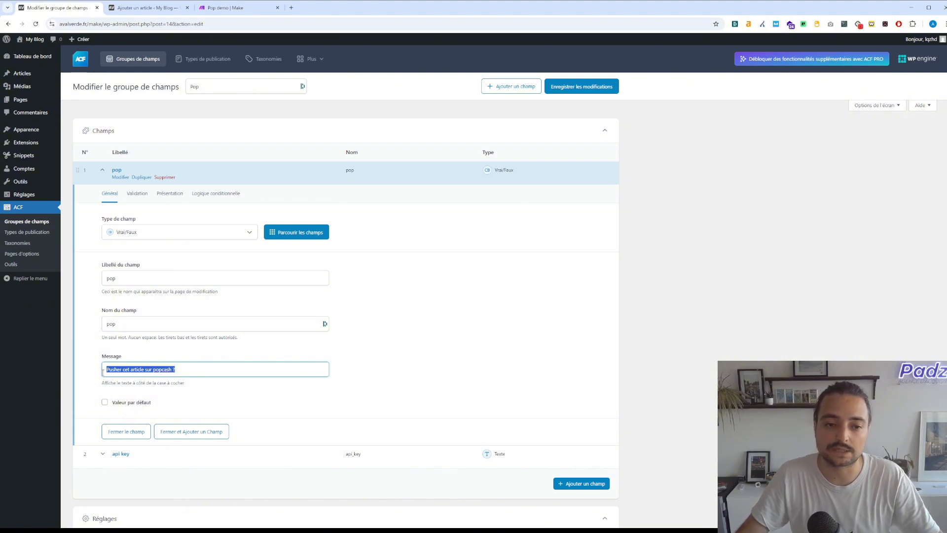
scroll(123, 355, "down", 3)
left_click(163, 302)
scroll(177, 305, "down", 2)
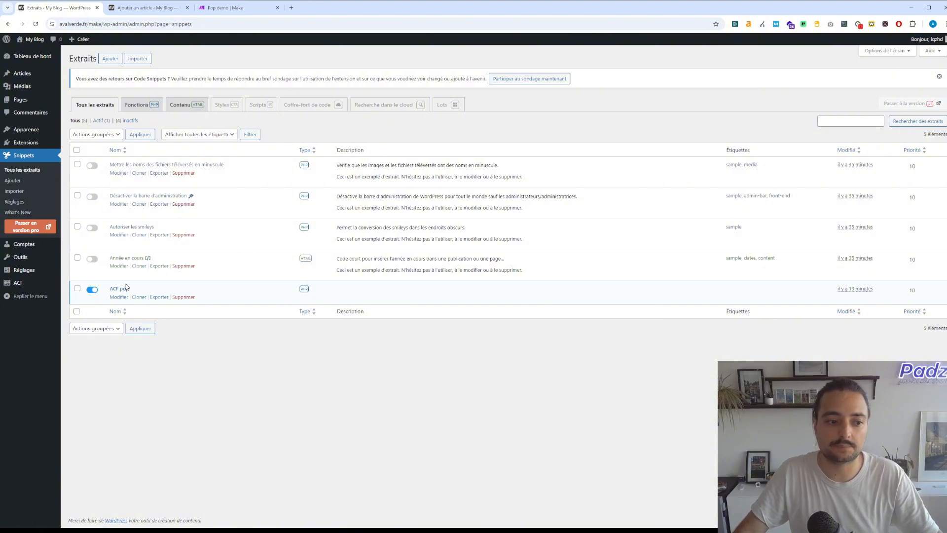
Step: Open the ACF pop snippet and compare its webhook URL with the address of the custom webhook in the Make scenario
left_click(123, 289)
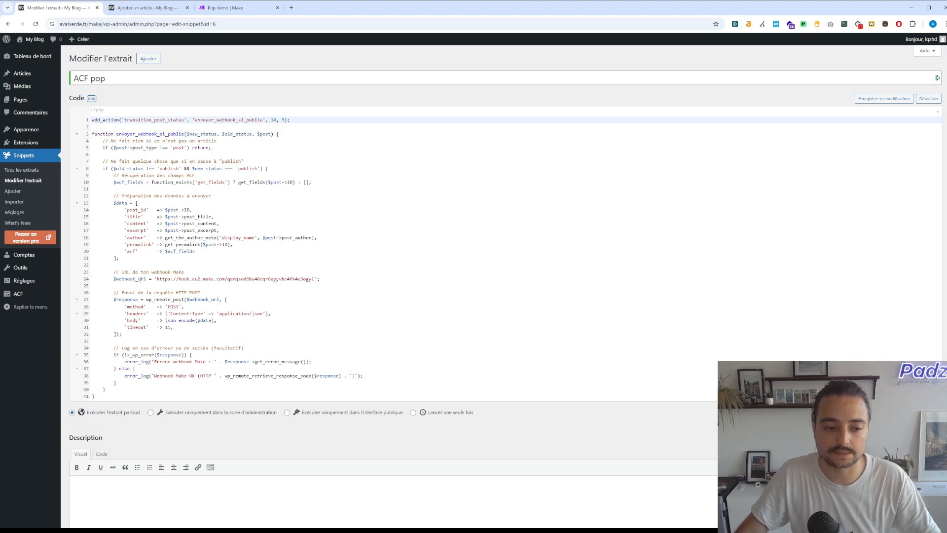
left_click_drag(156, 277, 315, 279)
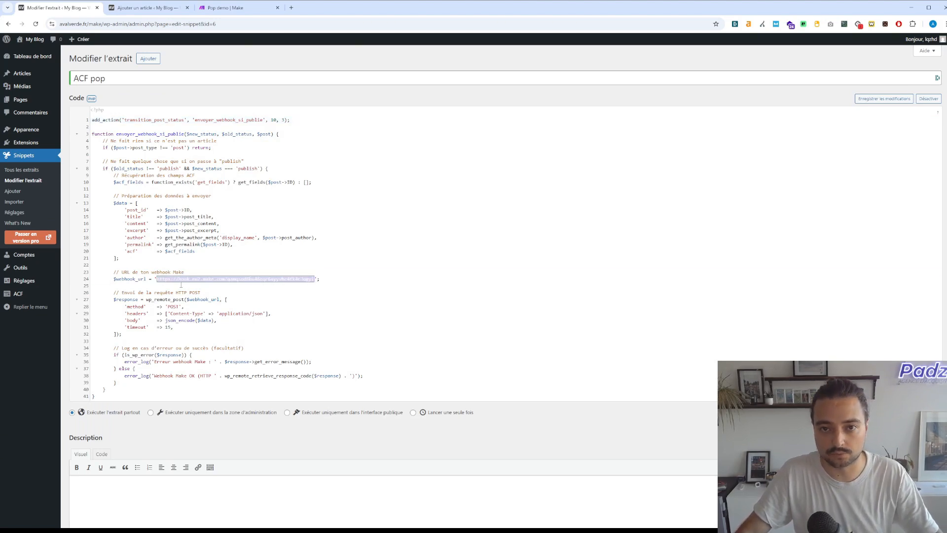
left_click(225, 8)
left_click(279, 199)
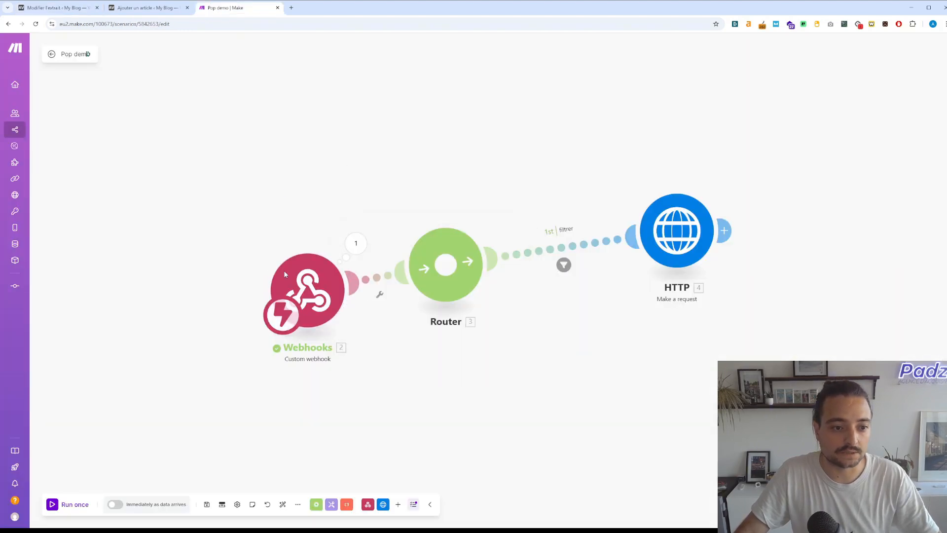
left_click(318, 280)
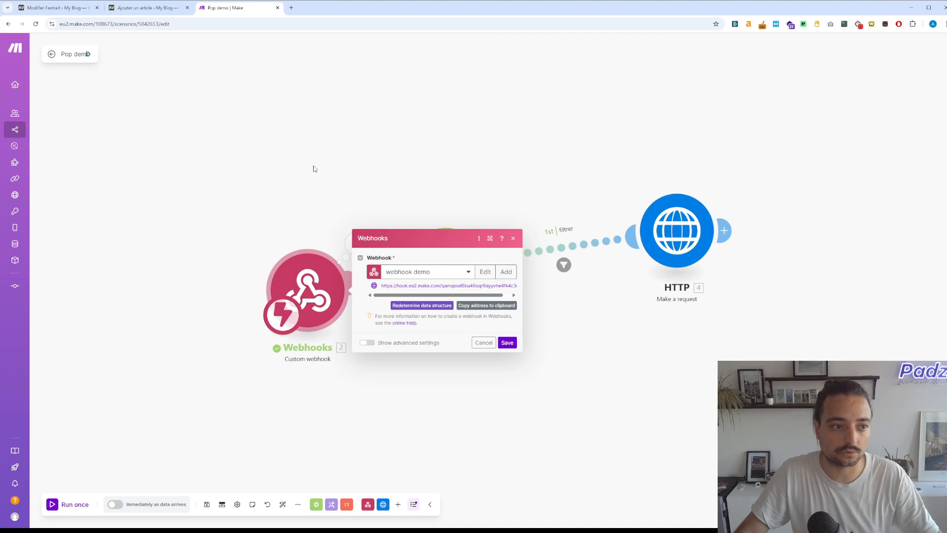
left_click_drag(457, 295, 464, 295)
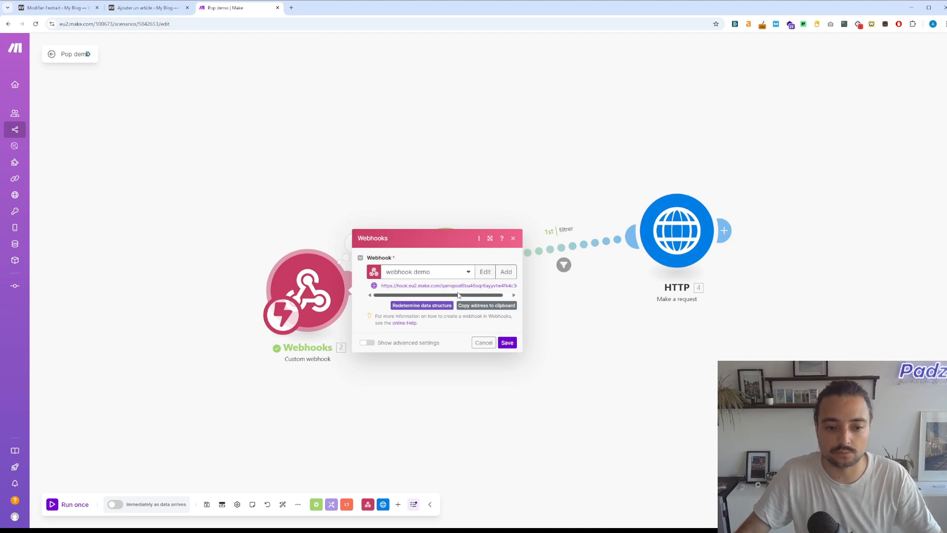
left_click(491, 309)
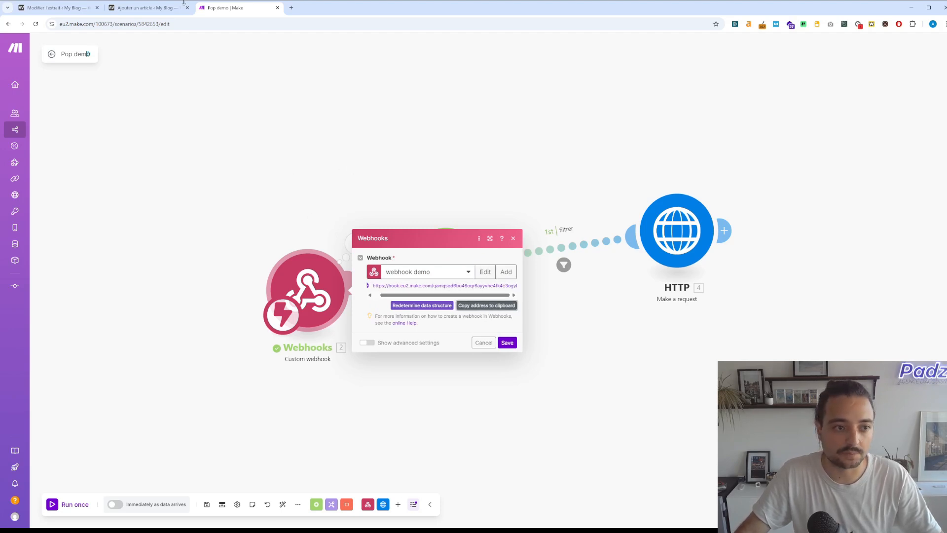
left_click(58, 8)
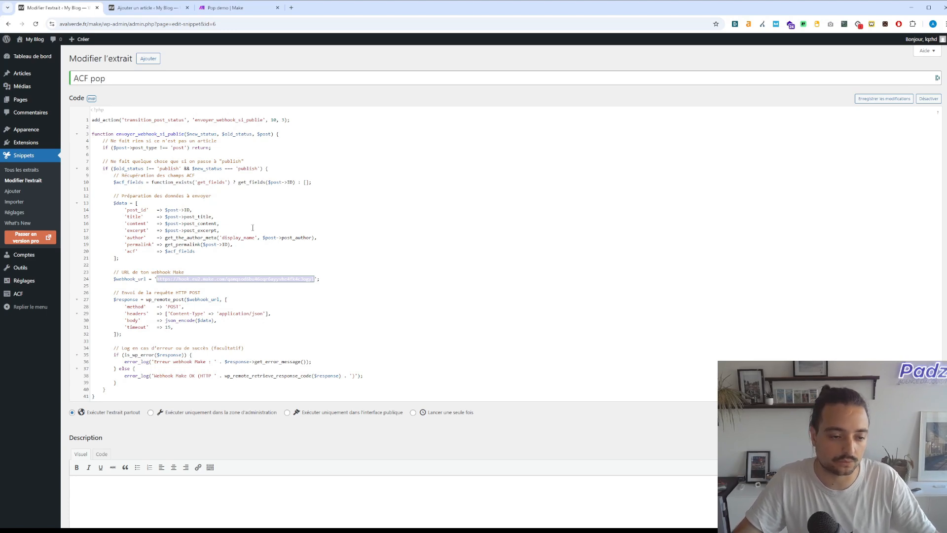
Step: Draft an article with the title and body "test", enable "Pusher cet article sur popcash ?", and save the draft
left_click(142, 16)
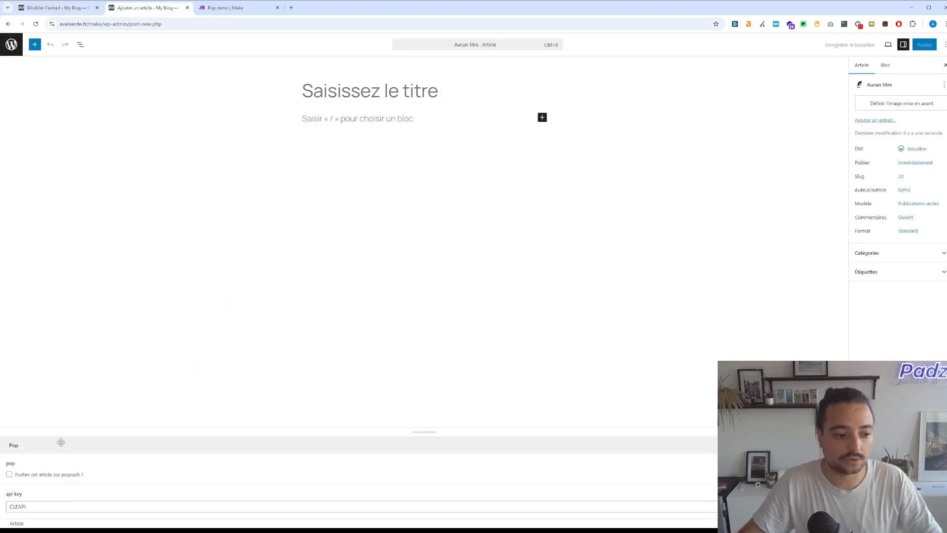
left_click(9, 474)
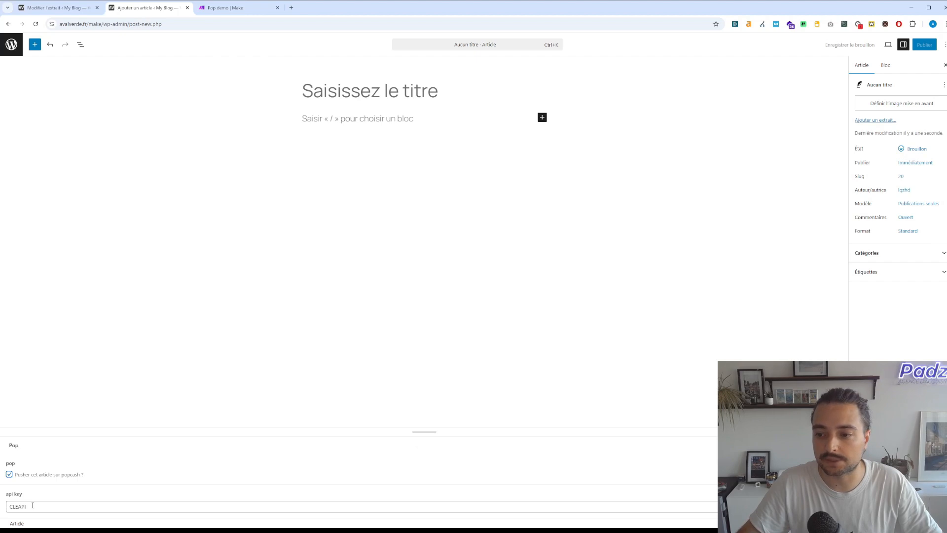
left_click(343, 99)
type("test")
left_click(357, 121)
type("test")
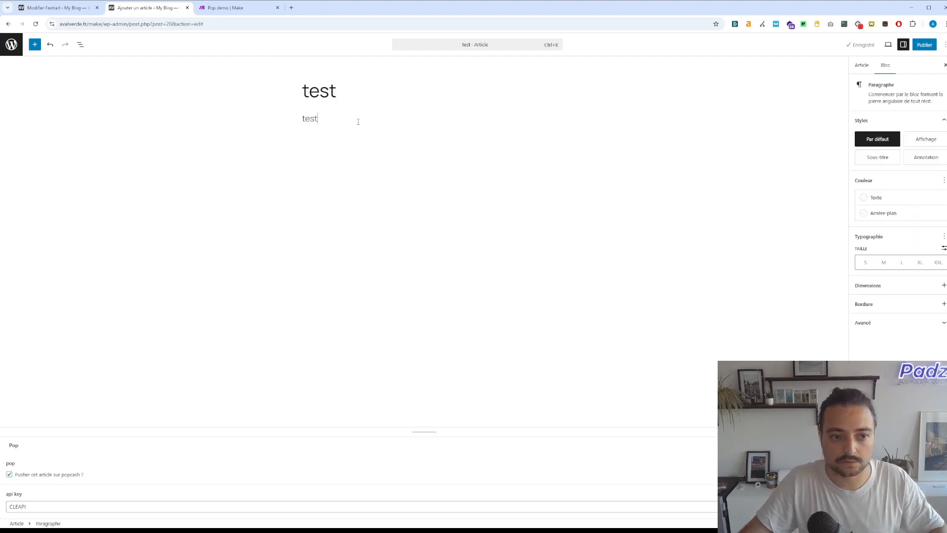
left_click(861, 46)
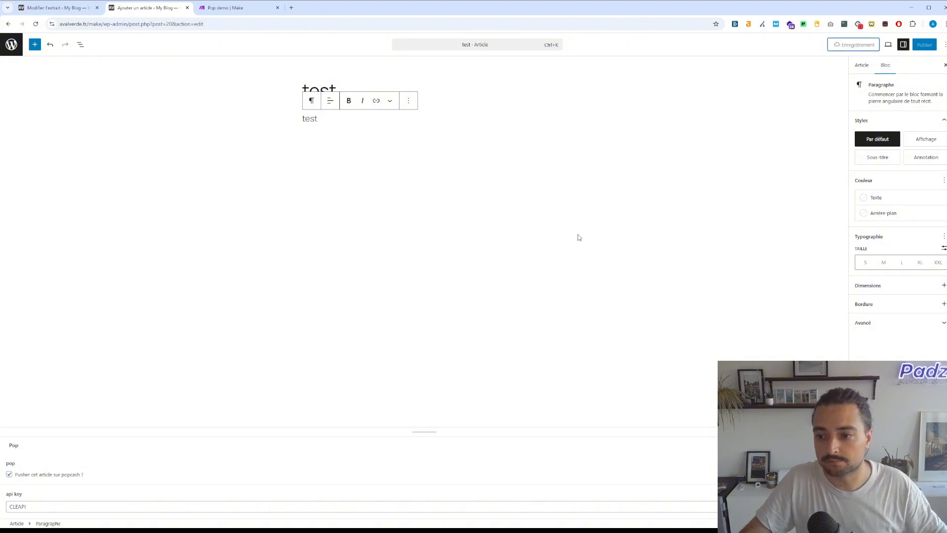
Step: Start a single run of the Pop demo scenario in Make and publish the test article in WordPress to trigger the webhook
left_click(204, 12)
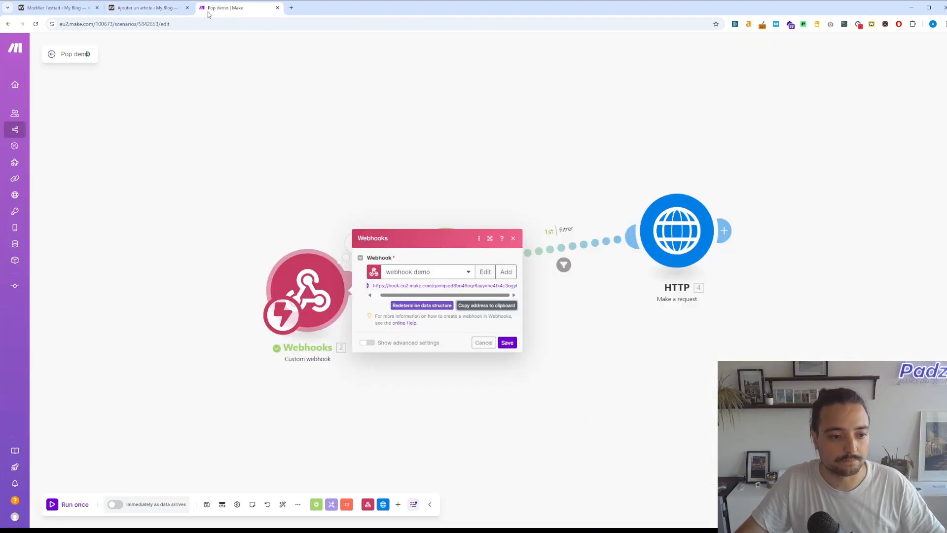
right_click(304, 277)
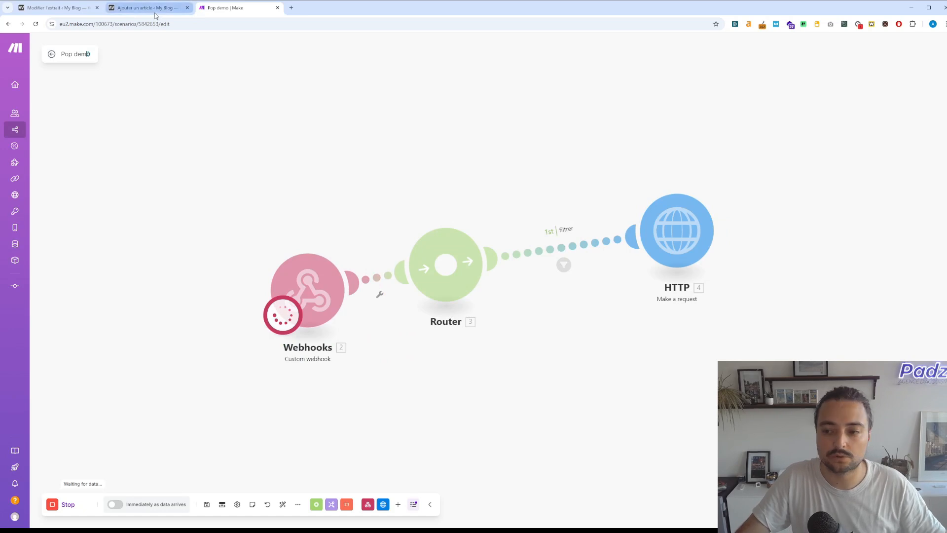
left_click(148, 8)
left_click(925, 45)
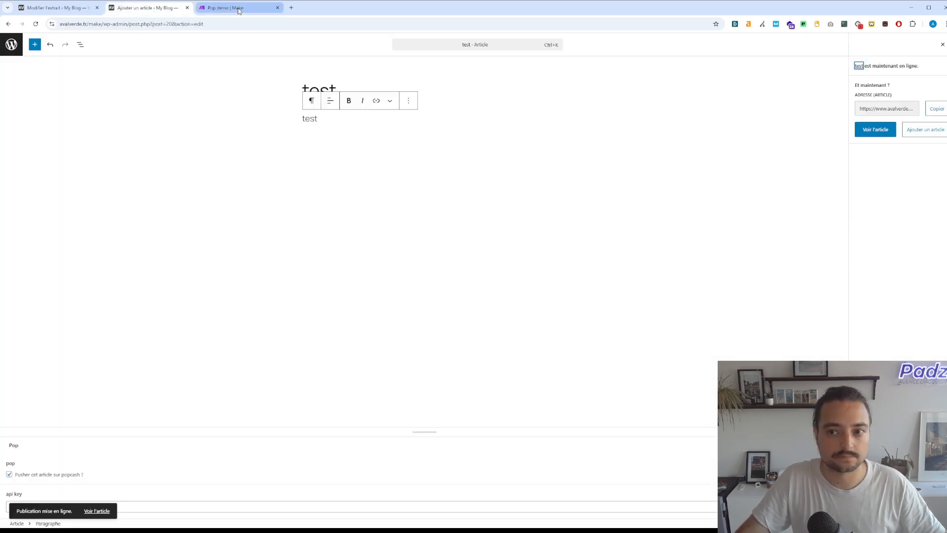
Step: Examine the data received by the webhook in Make, including the article's permalink and the expanded acf fields
left_click(231, 8)
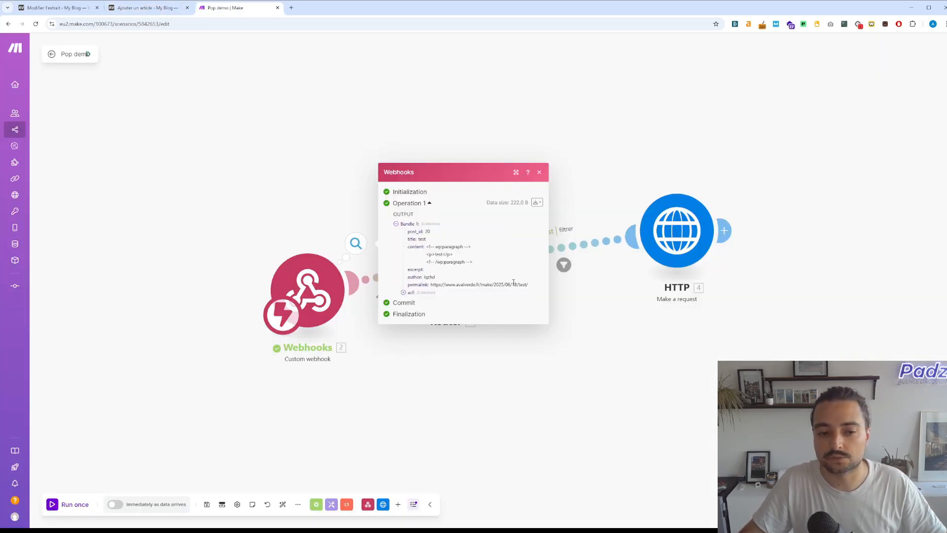
left_click_drag(432, 286, 527, 285)
left_click(404, 292)
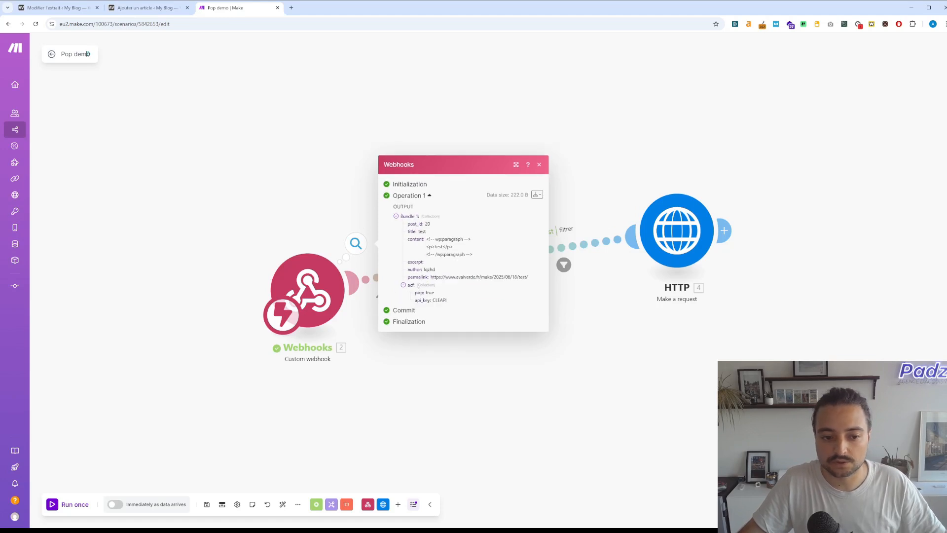
mouse_move(414, 300)
left_mouse_down()
mouse_move(452, 302)
mouse_move(406, 293)
left_mouse_up()
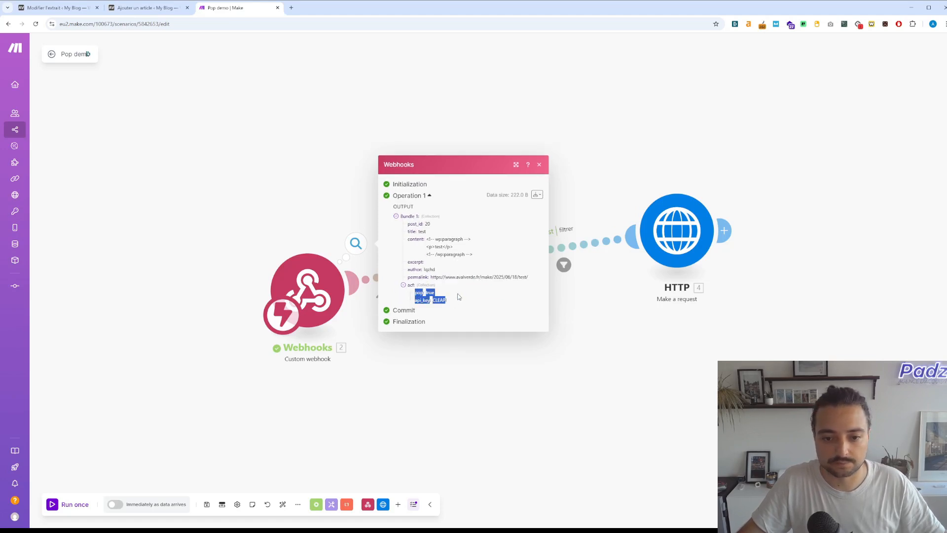
left_click(459, 296)
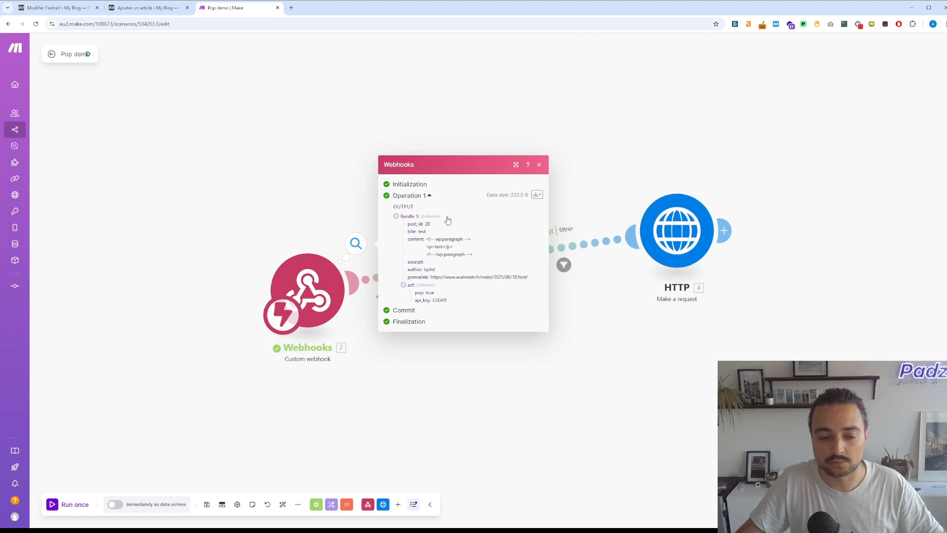
left_click(608, 110)
Step: Review the condition of the filter between the router and the HTTP module
left_click(577, 248)
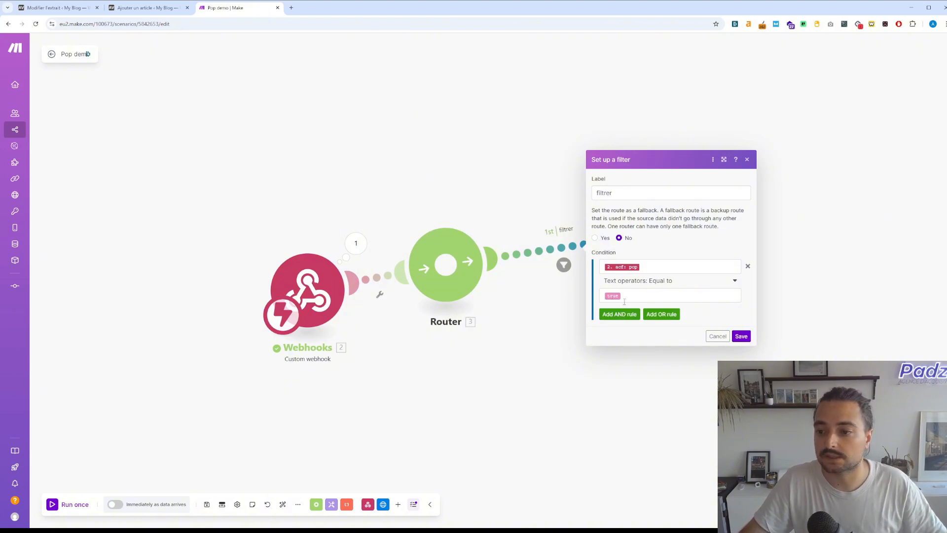
left_click(598, 372)
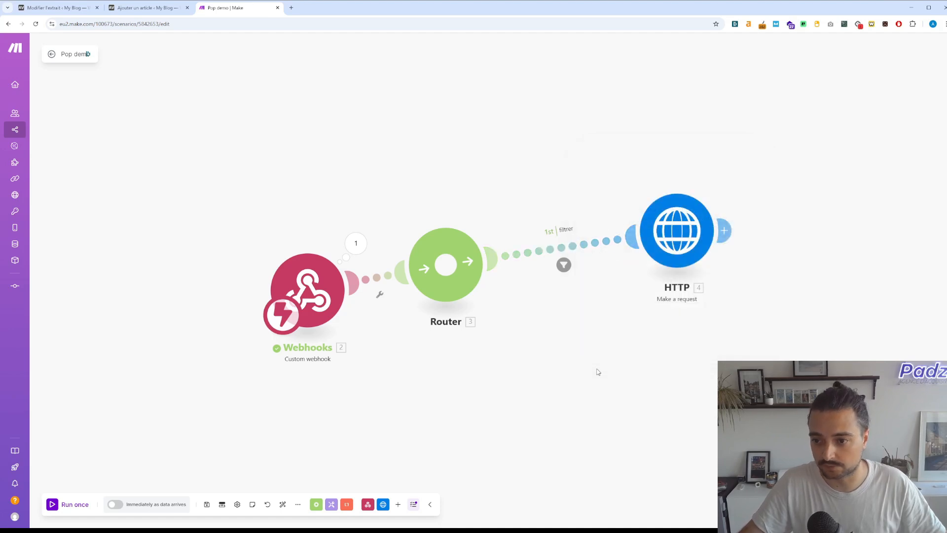
Step: Open the HTTP module and review its request URL, method, and the X-Api-Key header mapped to the acf api_key field
left_click(676, 234)
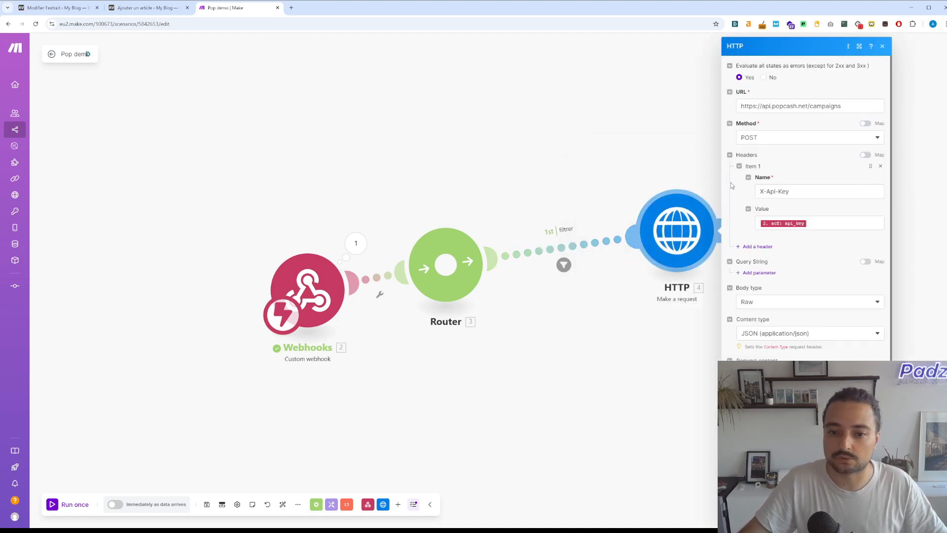
triple_click(852, 106)
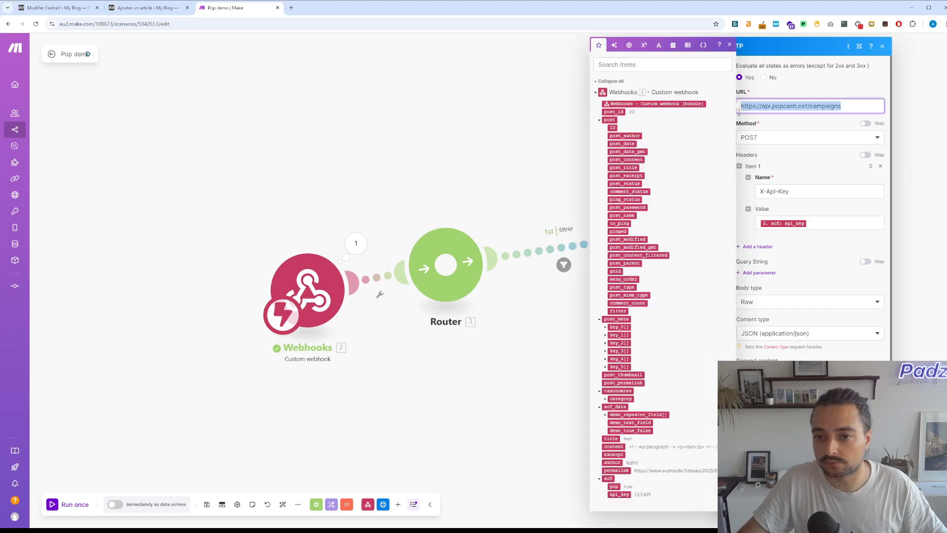
left_click(830, 88)
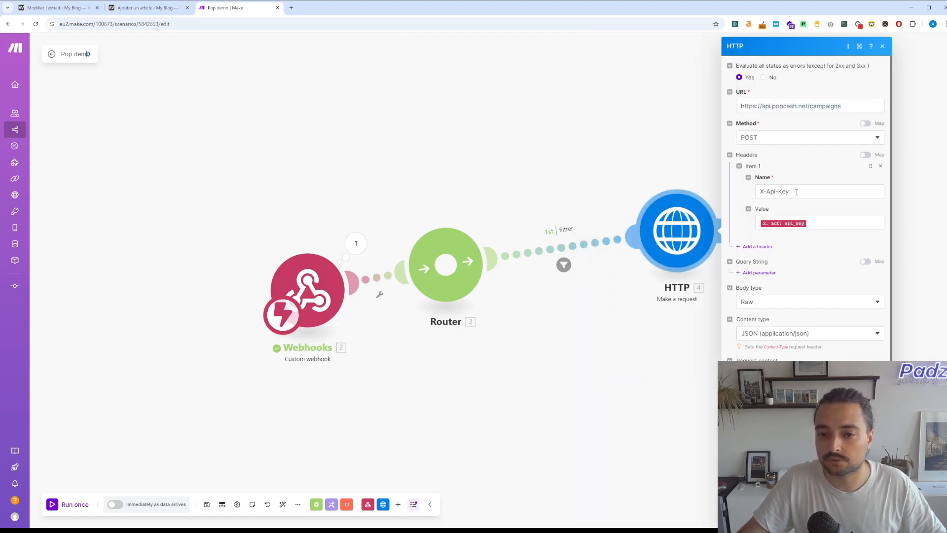
triple_click(776, 194)
left_click(808, 178)
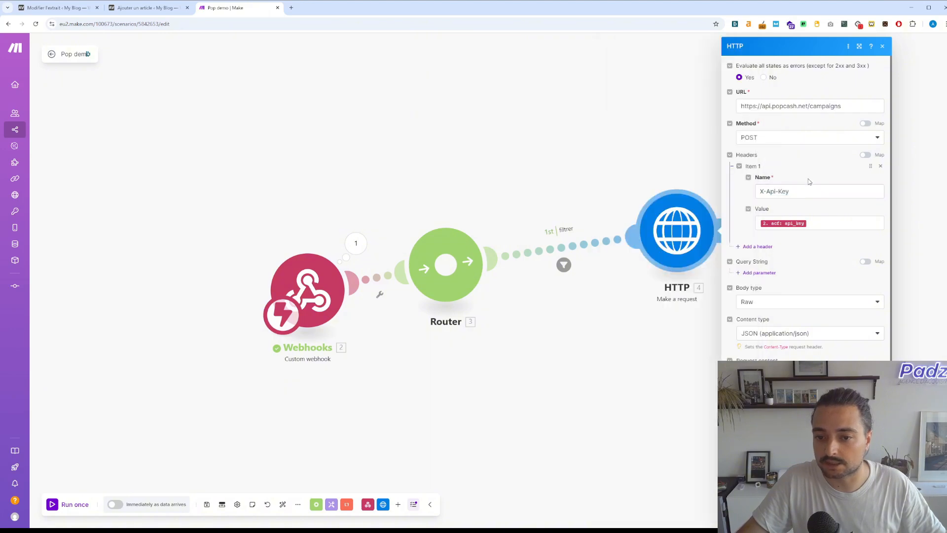
left_click(790, 223)
left_click(840, 246)
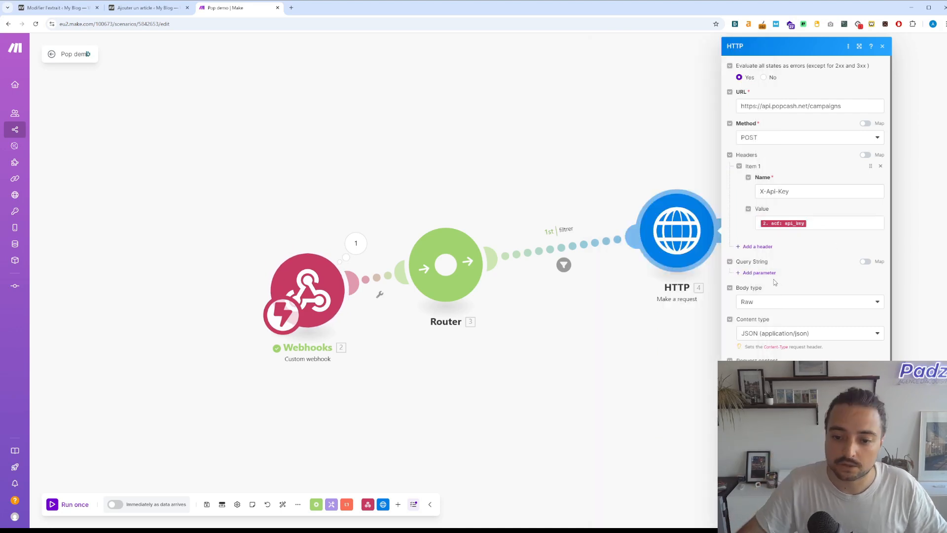
Step: Review the HTTP module's JSON request content, including the mapped post_id and permalink and the campaign's budget and bid settings
scroll(753, 283, "down", 1)
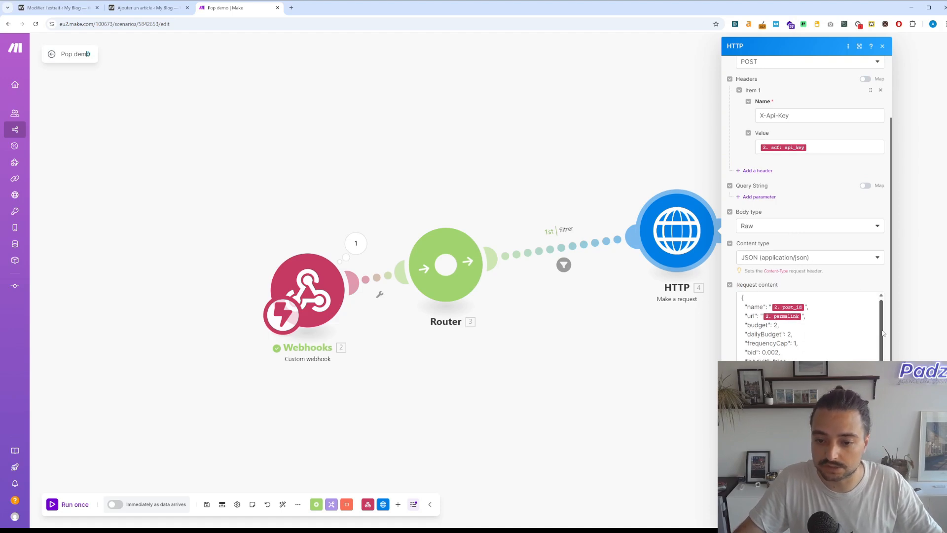
left_click(881, 350)
left_click_drag(789, 390, 741, 304)
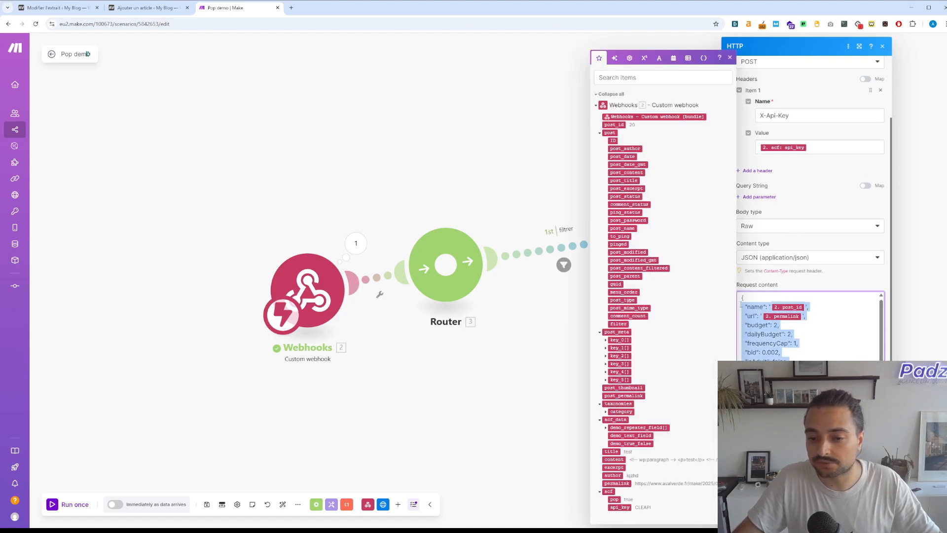
left_click(790, 363)
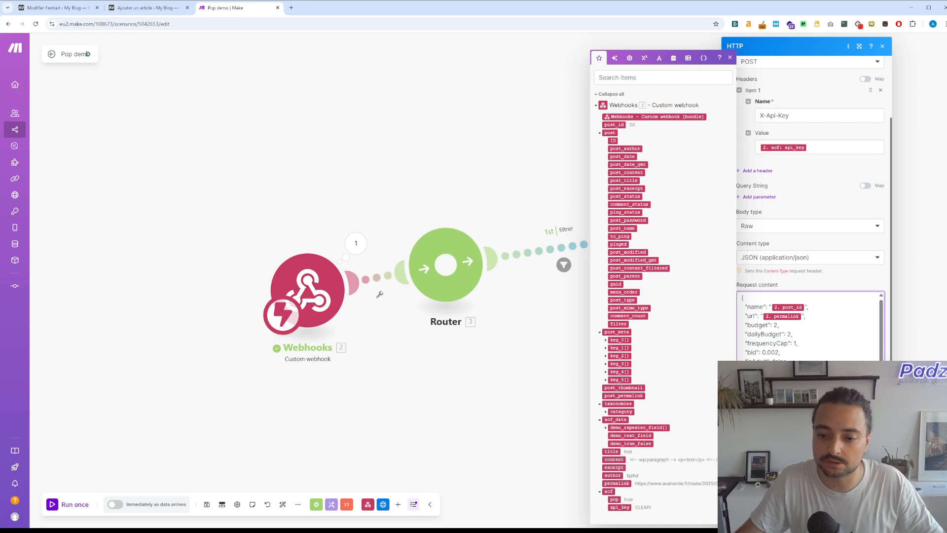